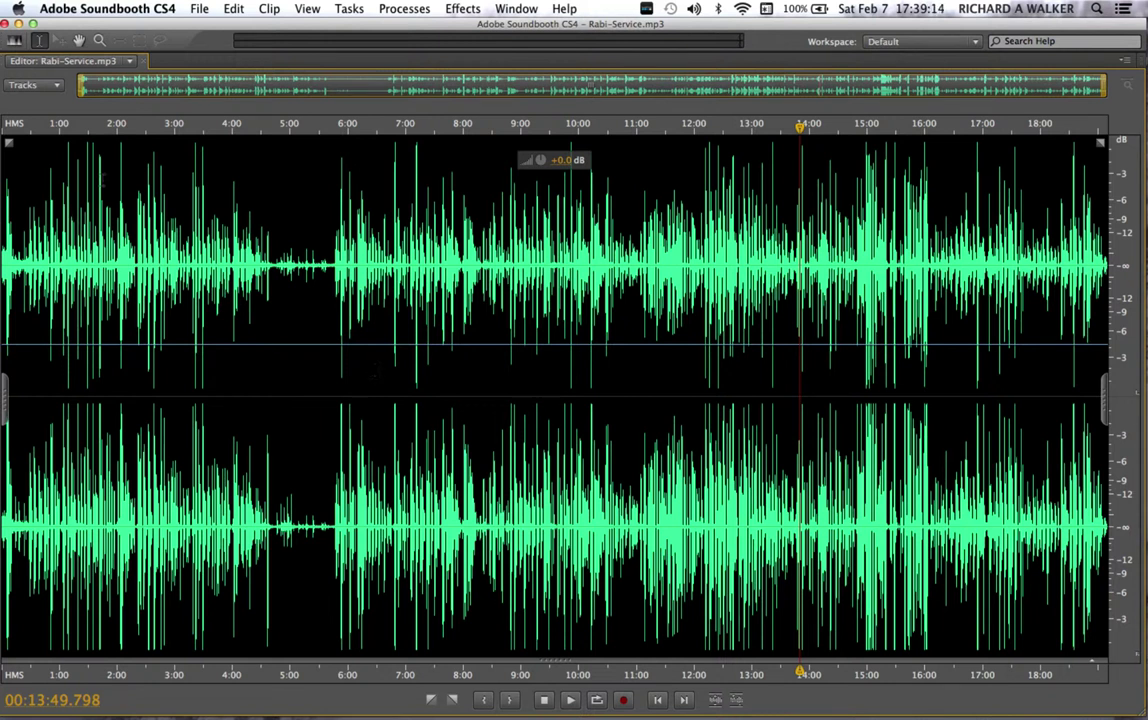
{"action": "left_click", "coordinate": [203, 11]}
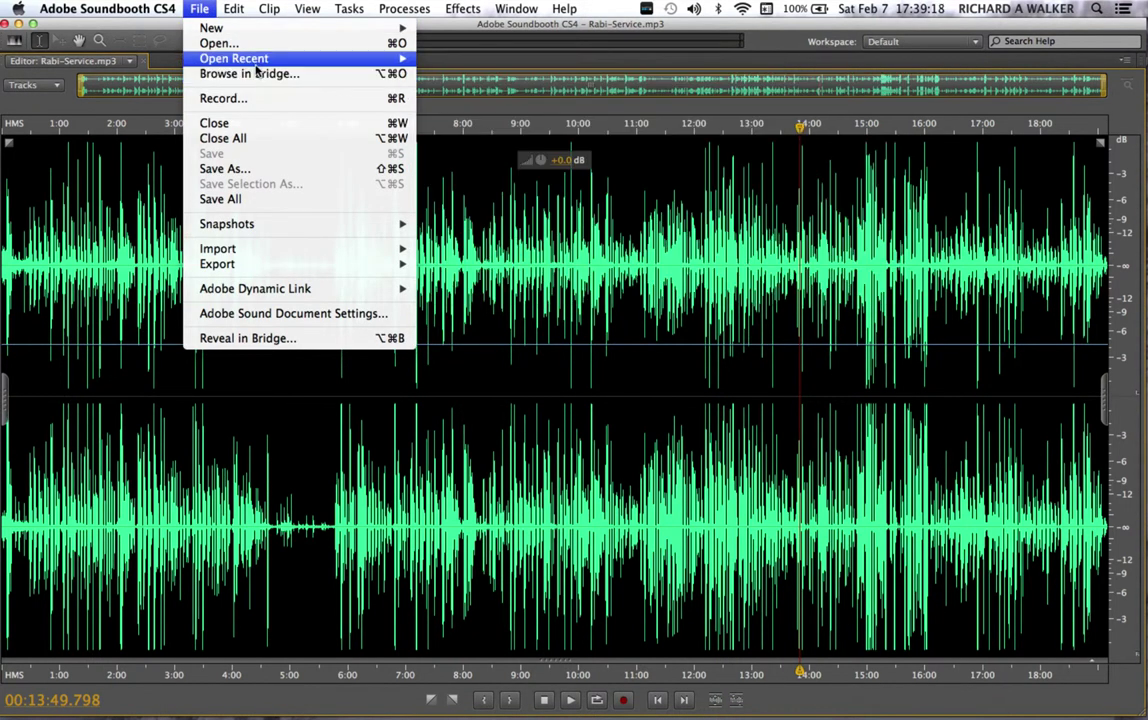
{"action": "mouse_move", "coordinate": [234, 58]}
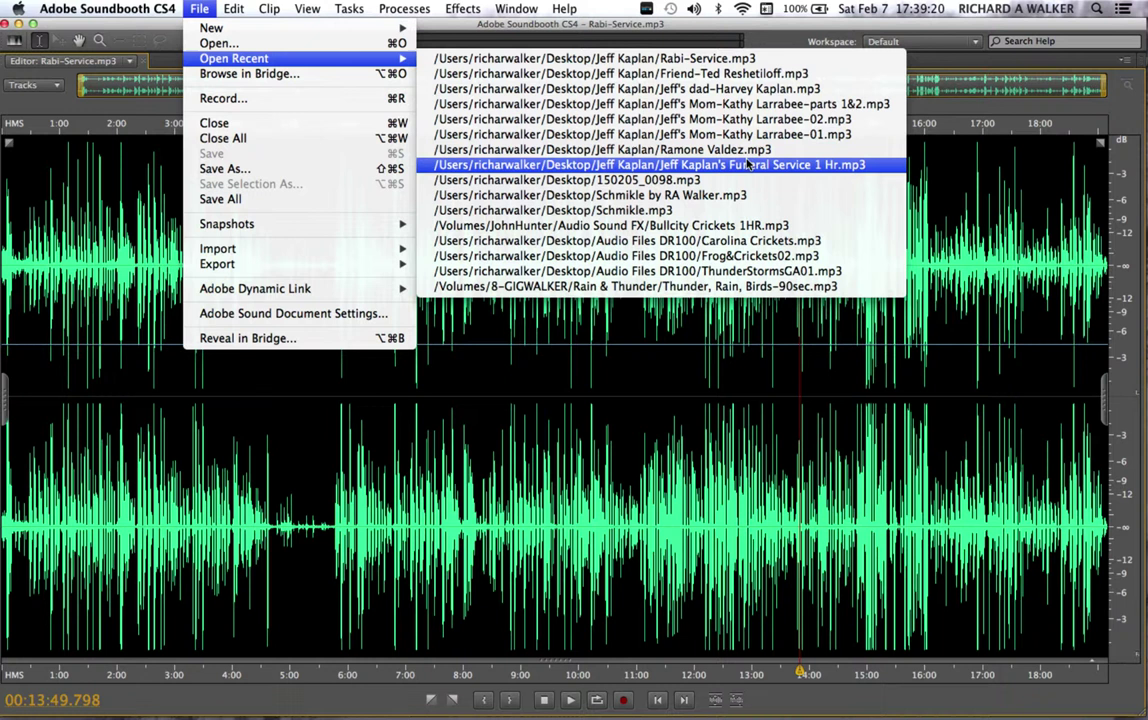
{"action": "left_click", "coordinate": [746, 165]}
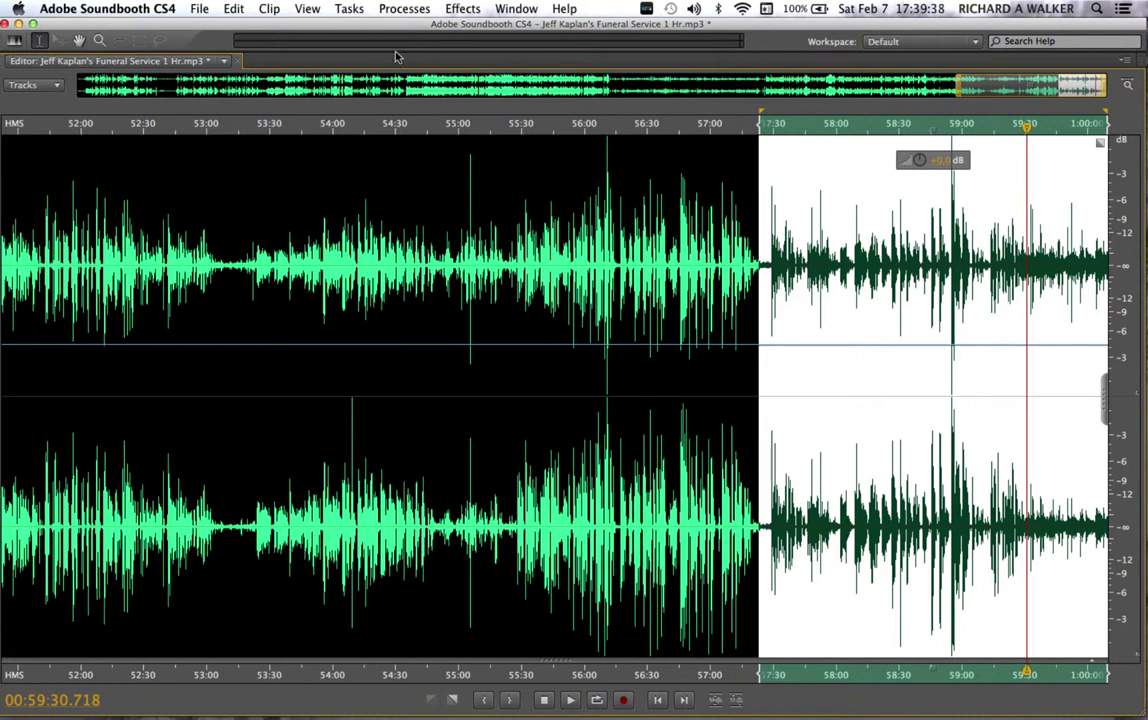
{"action": "left_click", "coordinate": [199, 10]}
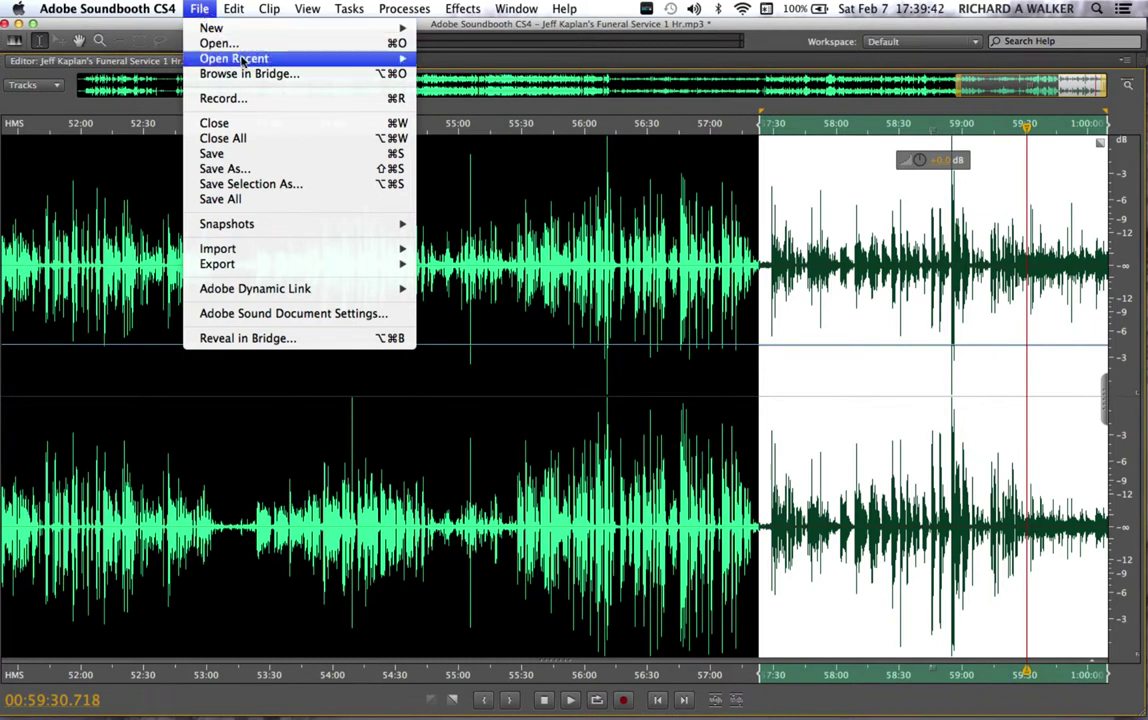
{"action": "mouse_move", "coordinate": [234, 58]}
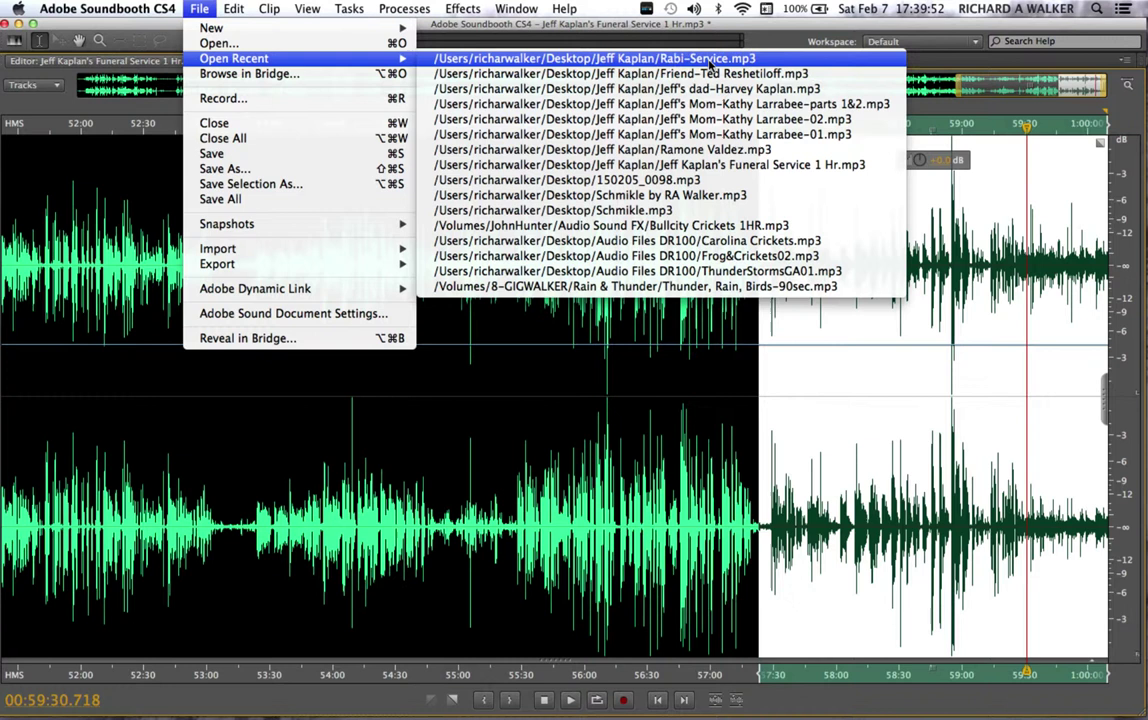
Step: Reopen Rabi-Service.mp3 from the recent files list
{"action": "left_click", "coordinate": [709, 62]}
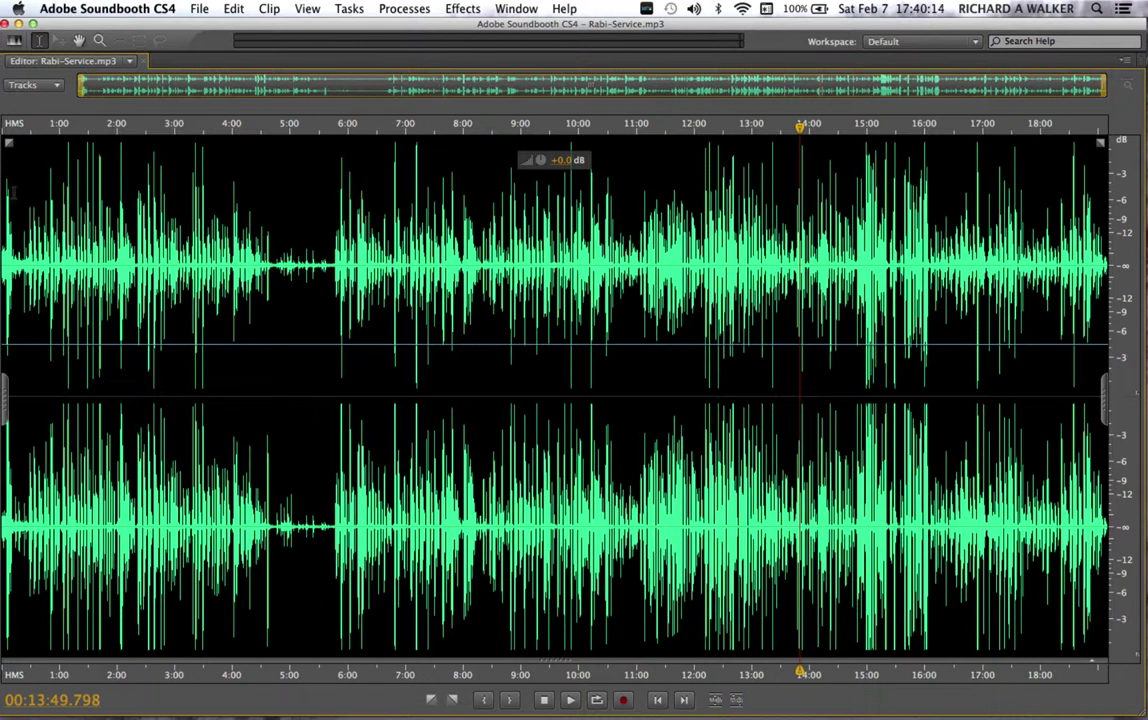
{"action": "left_click", "coordinate": [23, 195]}
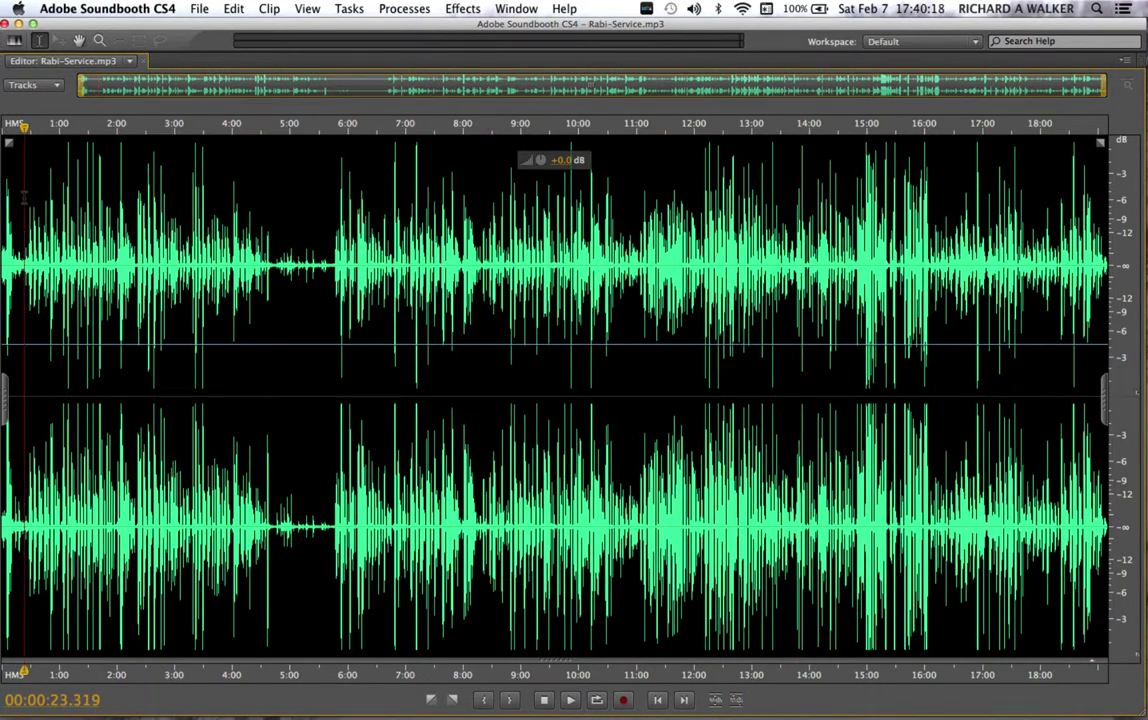
{"action": "key", "text": "space"}
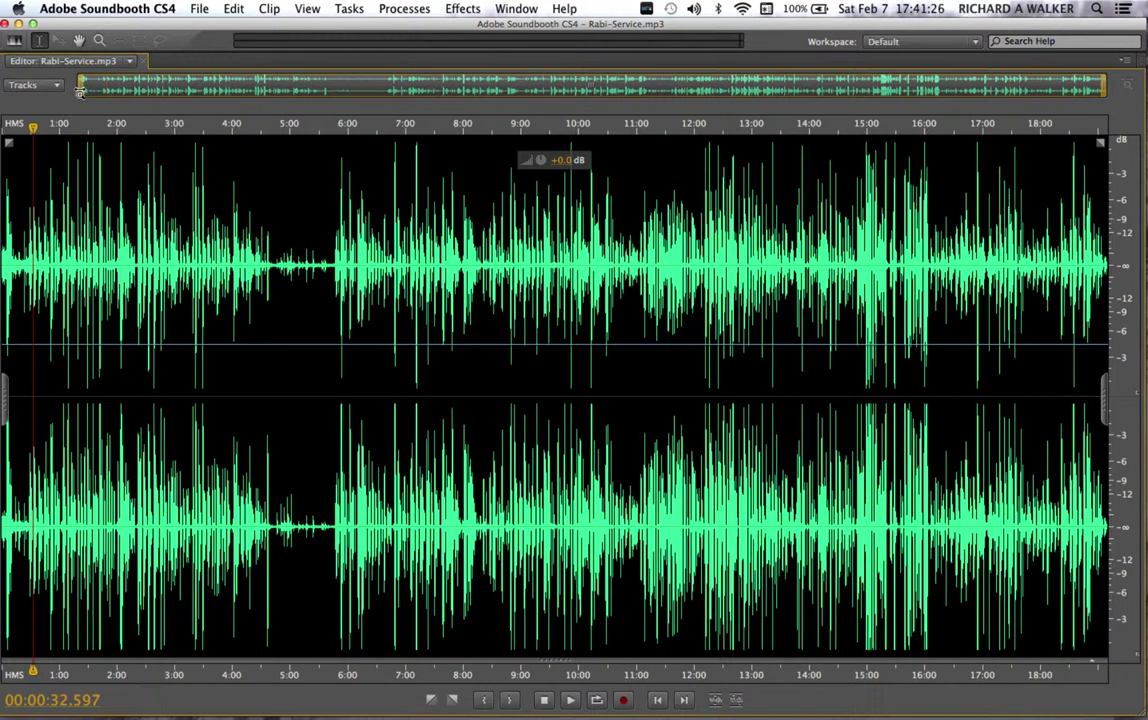
Step: Zoom in on the final minute and play from about 18:44 to the end
{"action": "mouse_move", "coordinate": [81, 87]}
{"action": "left_mouse_down"}
{"action": "mouse_move", "coordinate": [472, 100]}
{"action": "mouse_move", "coordinate": [1041, 95]}
{"action": "left_mouse_up"}
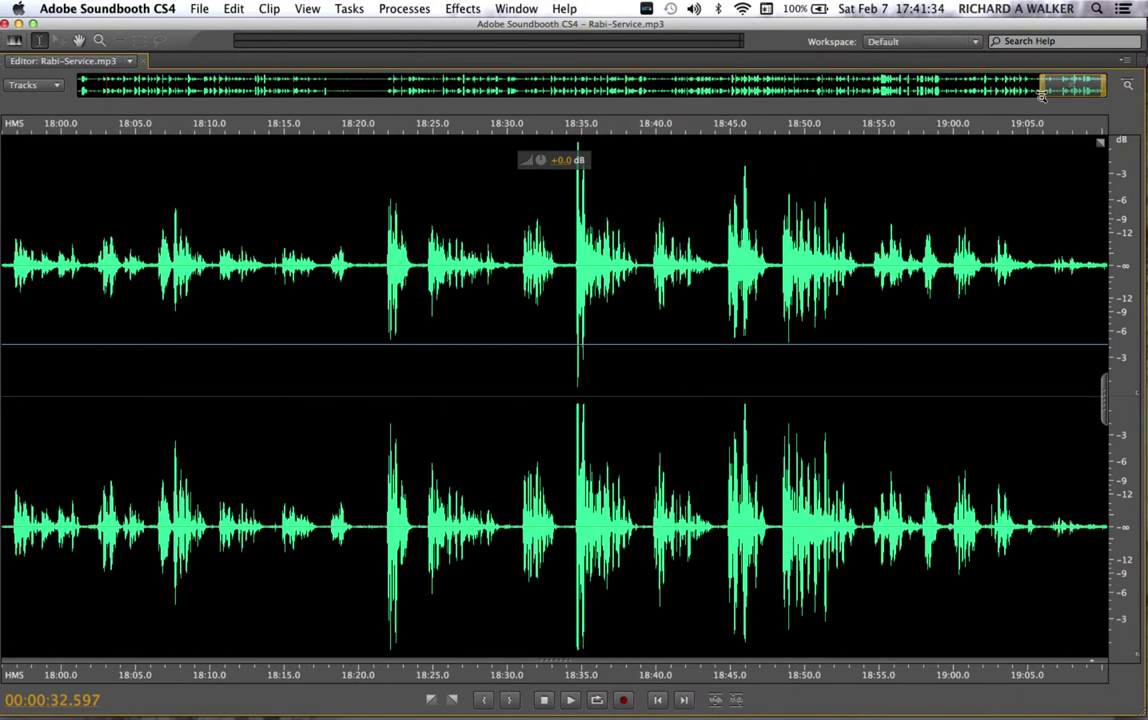
{"action": "left_click", "coordinate": [720, 277]}
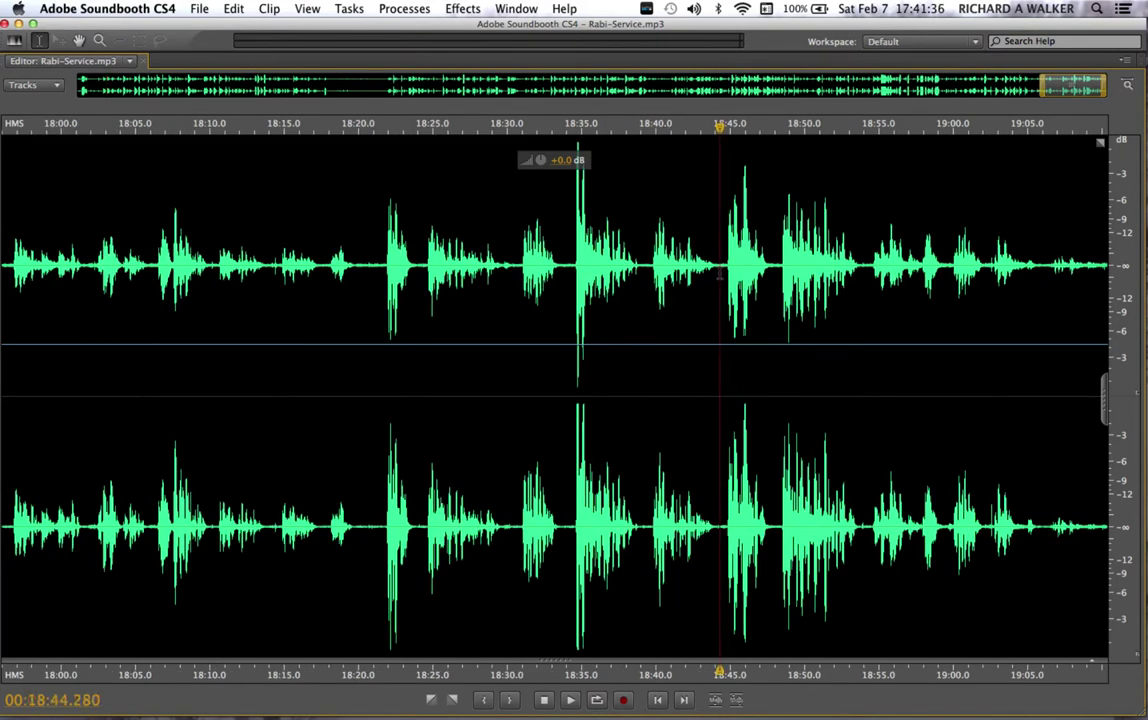
{"action": "key", "text": "space"}
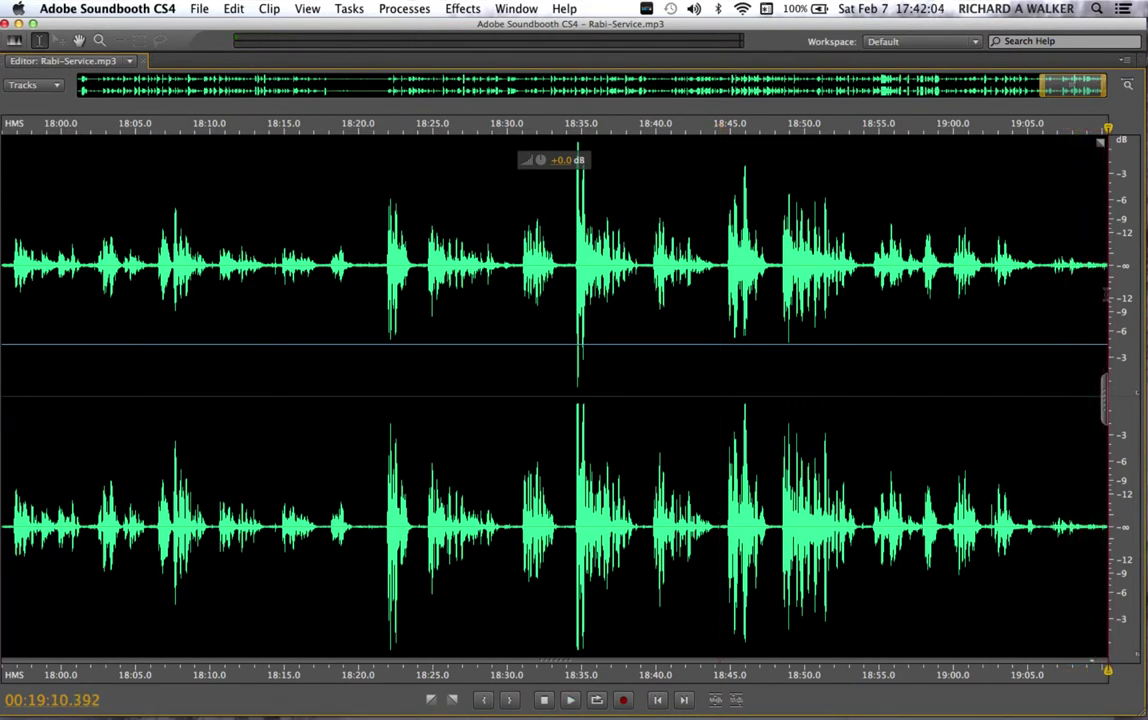
Step: Paste the copied closing clip at the very end of Rabi-Service.mp3
{"action": "key", "text": "space"}
{"action": "key", "text": "space"}
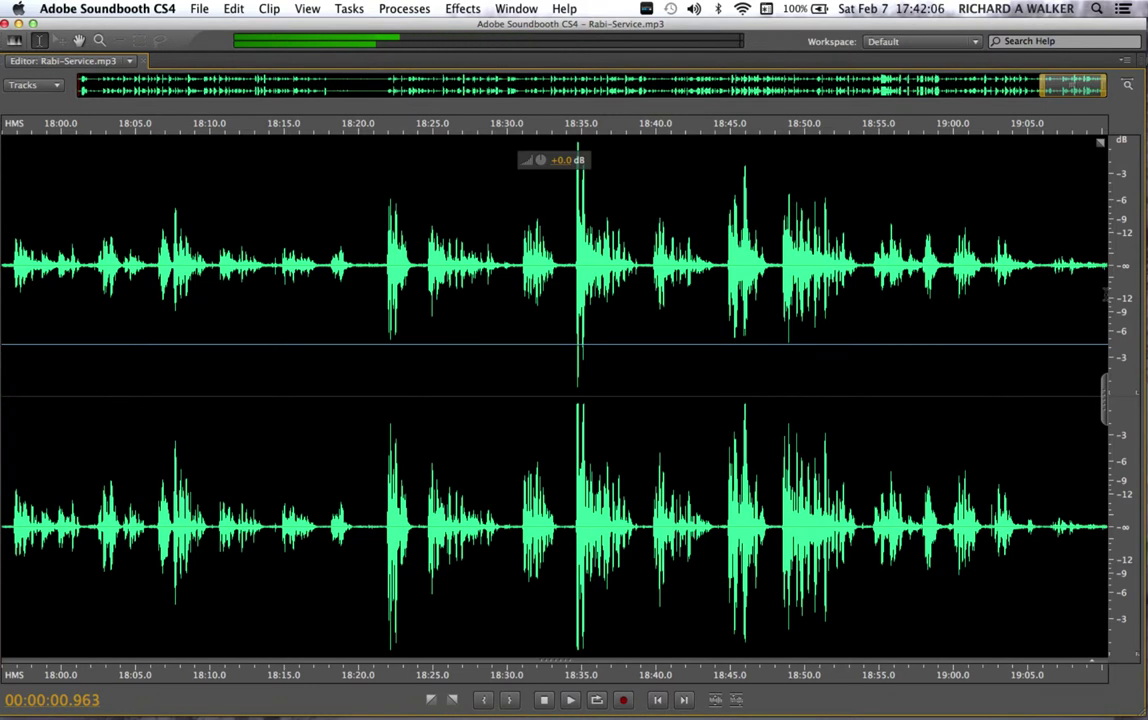
{"action": "left_click", "coordinate": [1099, 134]}
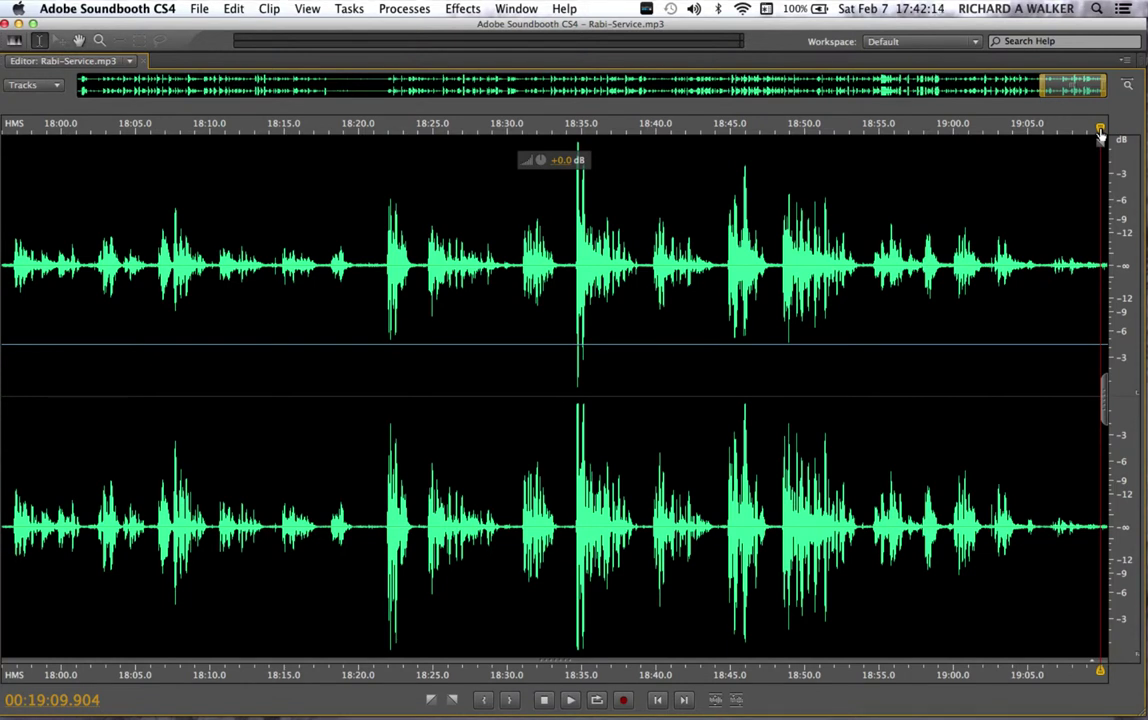
{"action": "key", "text": "super+v"}
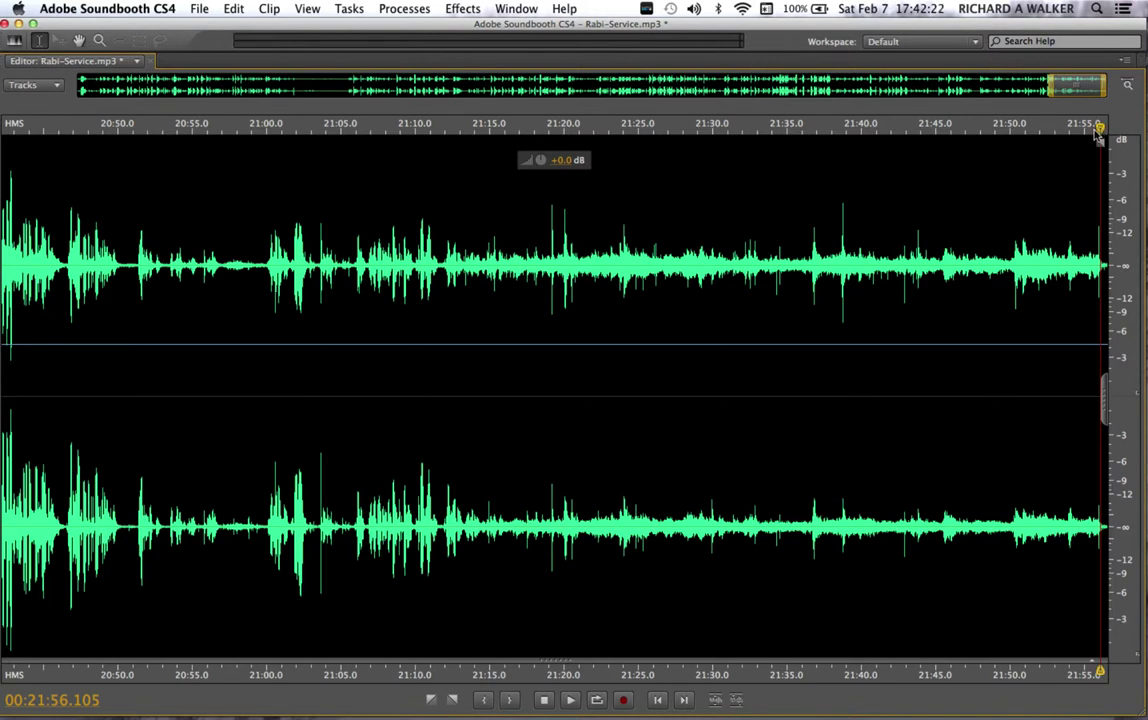
Step: Replay the last seconds from about 21:54 to check the pasted clip
{"action": "left_click_drag", "start_coordinate": [1098, 130], "coordinate": [1074, 130]}
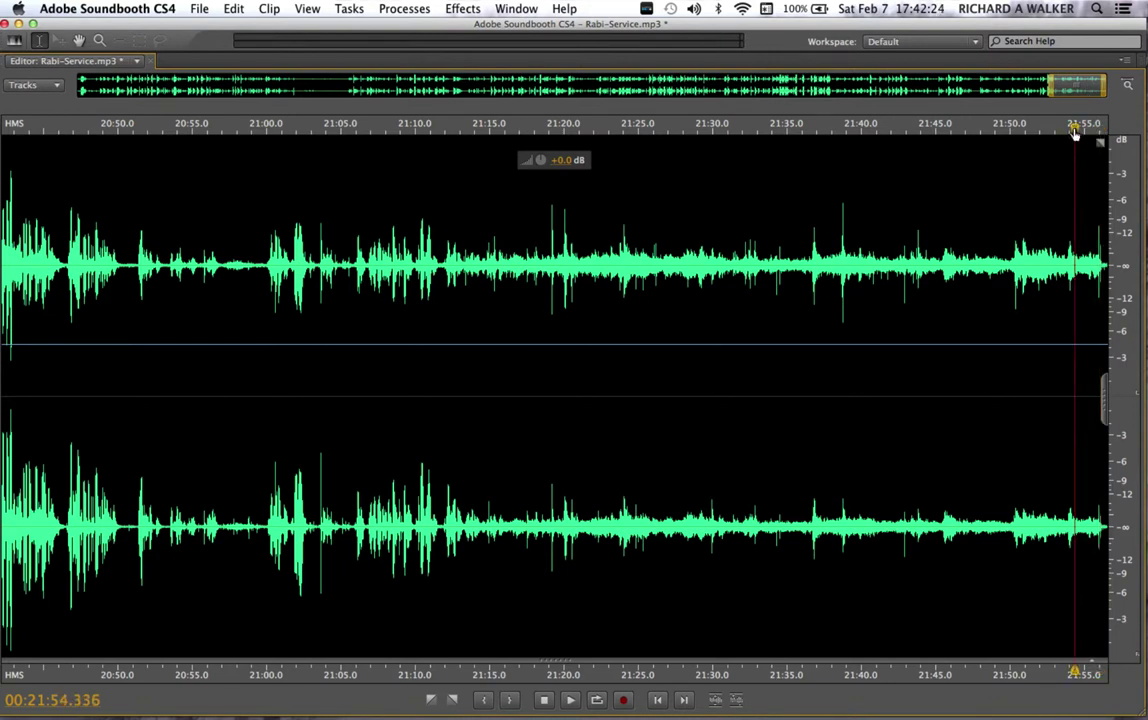
{"action": "key", "text": "space"}
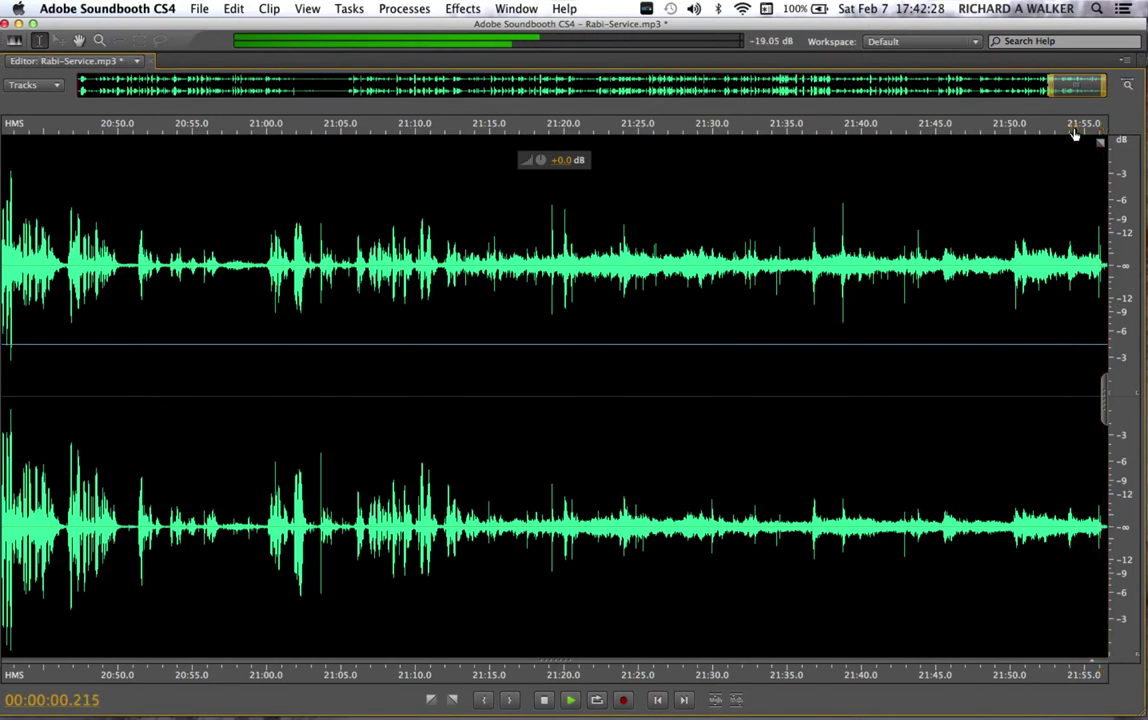
{"action": "key", "text": "space"}
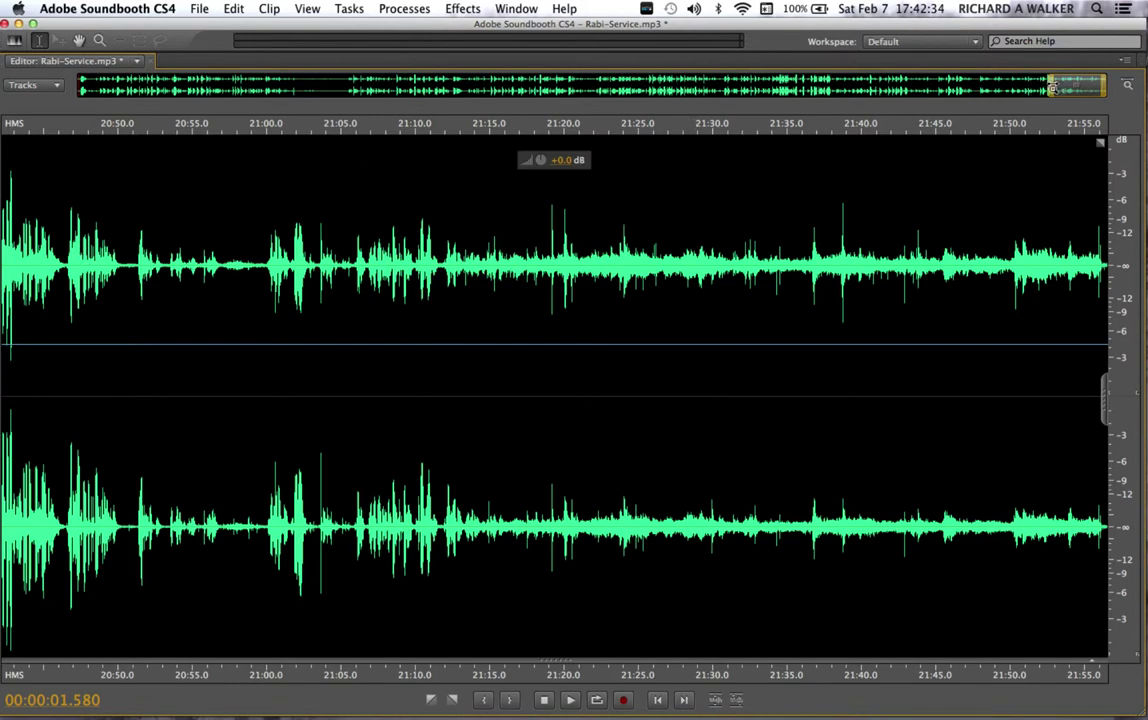
{"action": "left_click_drag", "start_coordinate": [1052, 88], "coordinate": [329, 88]}
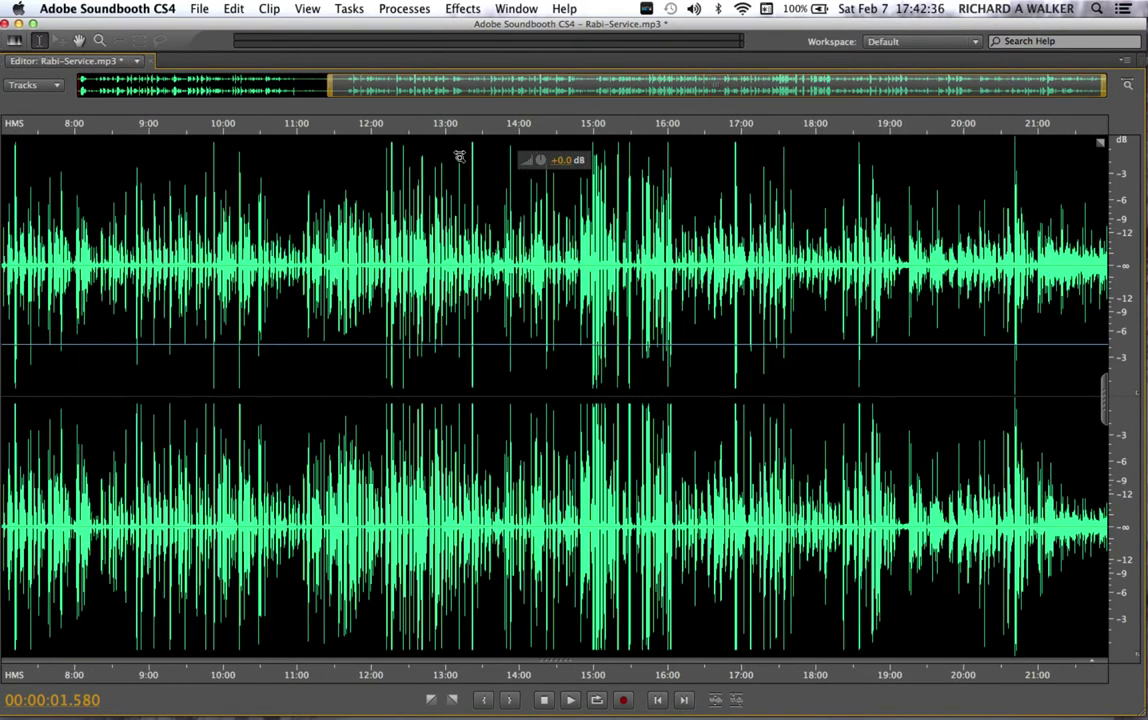
{"action": "scroll", "coordinate": [459, 156], "scroll_direction": "up", "scroll_amount": 3}
{"action": "scroll", "coordinate": [487, 153], "scroll_direction": "up", "scroll_amount": 3}
{"action": "scroll", "coordinate": [620, 161], "scroll_direction": "up", "scroll_amount": 3}
{"action": "scroll", "coordinate": [745, 169], "scroll_direction": "up", "scroll_amount": 3}
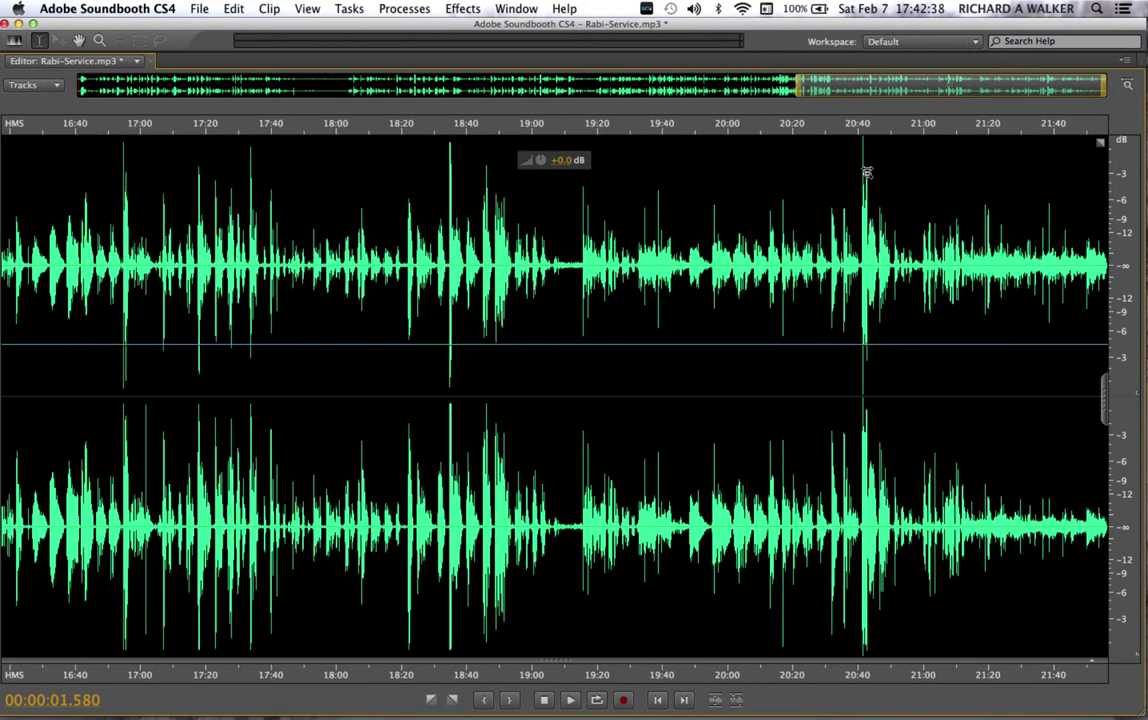
{"action": "scroll", "coordinate": [866, 172], "scroll_direction": "up", "scroll_amount": 1}
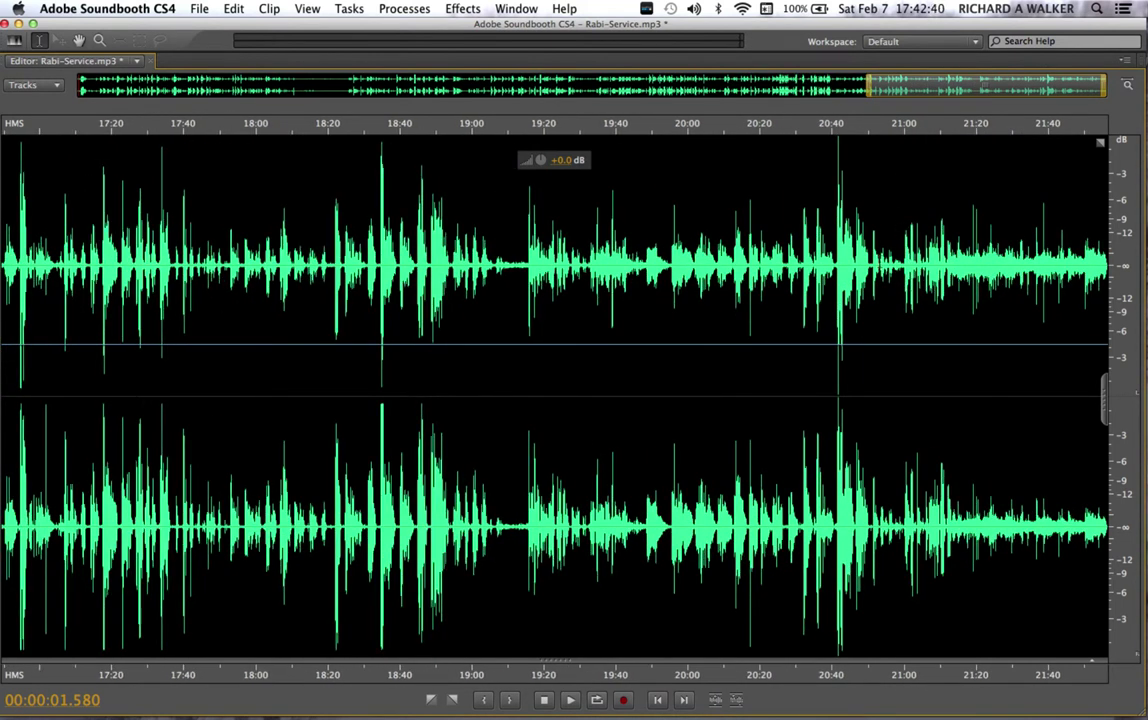
{"action": "left_click", "coordinate": [837, 265]}
{"action": "key", "text": "space"}
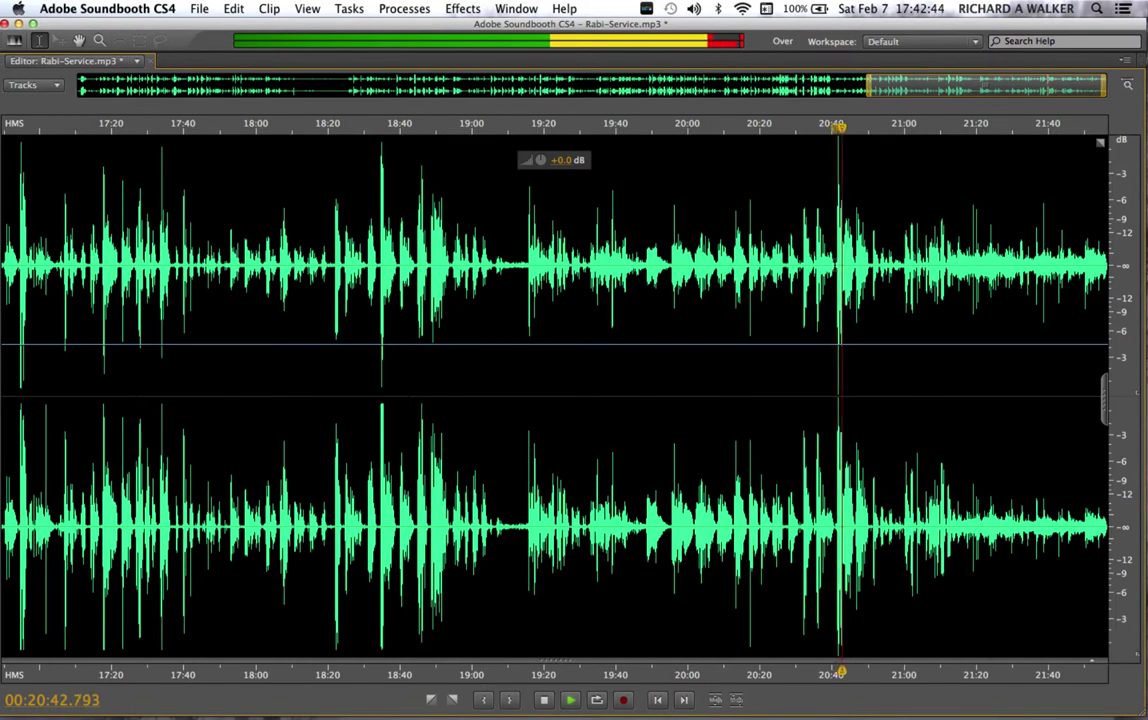
{"action": "left_click", "coordinate": [1010, 265]}
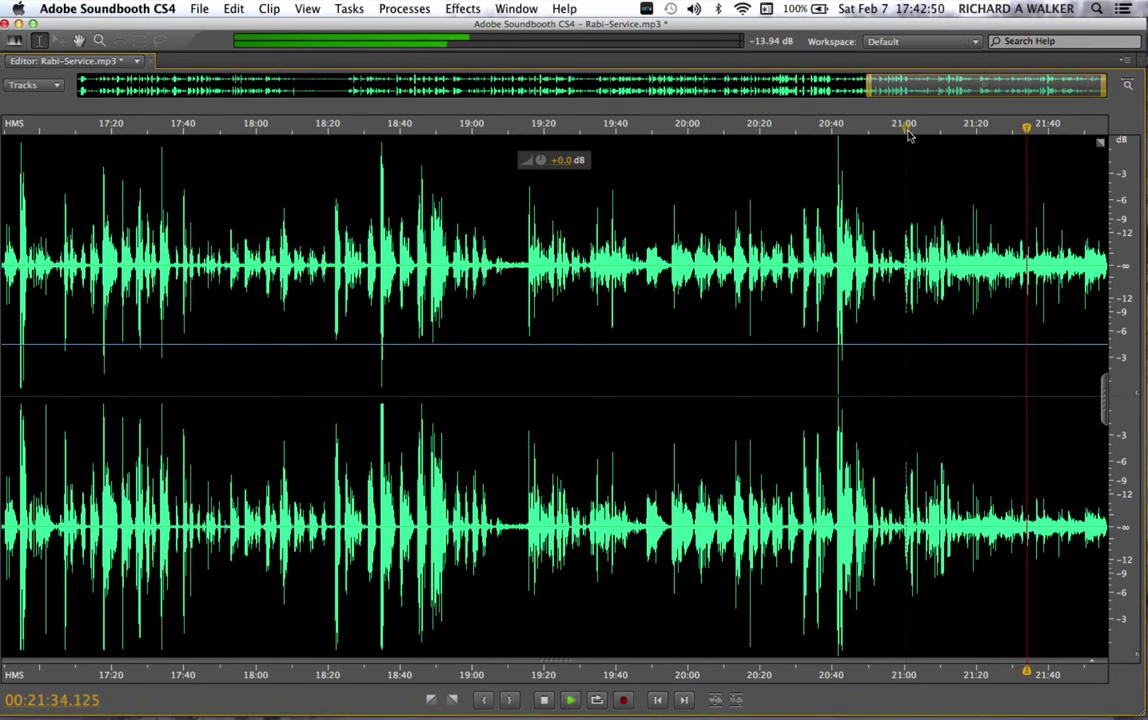
{"action": "left_click", "coordinate": [903, 130]}
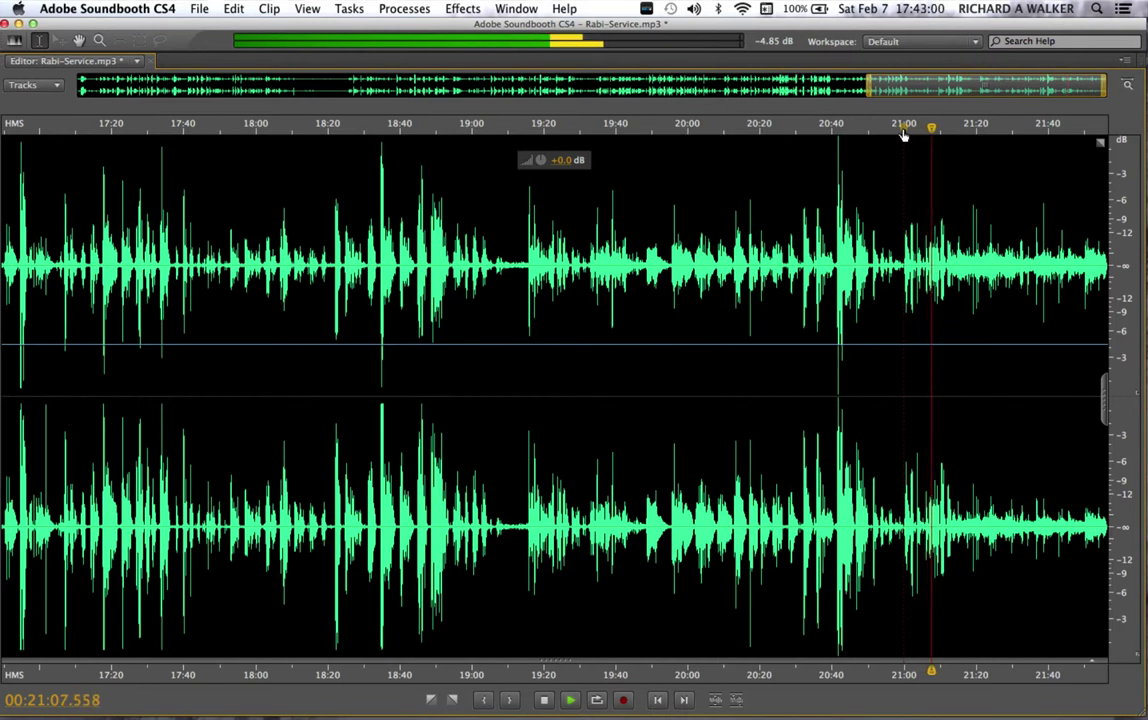
{"action": "key", "text": "space"}
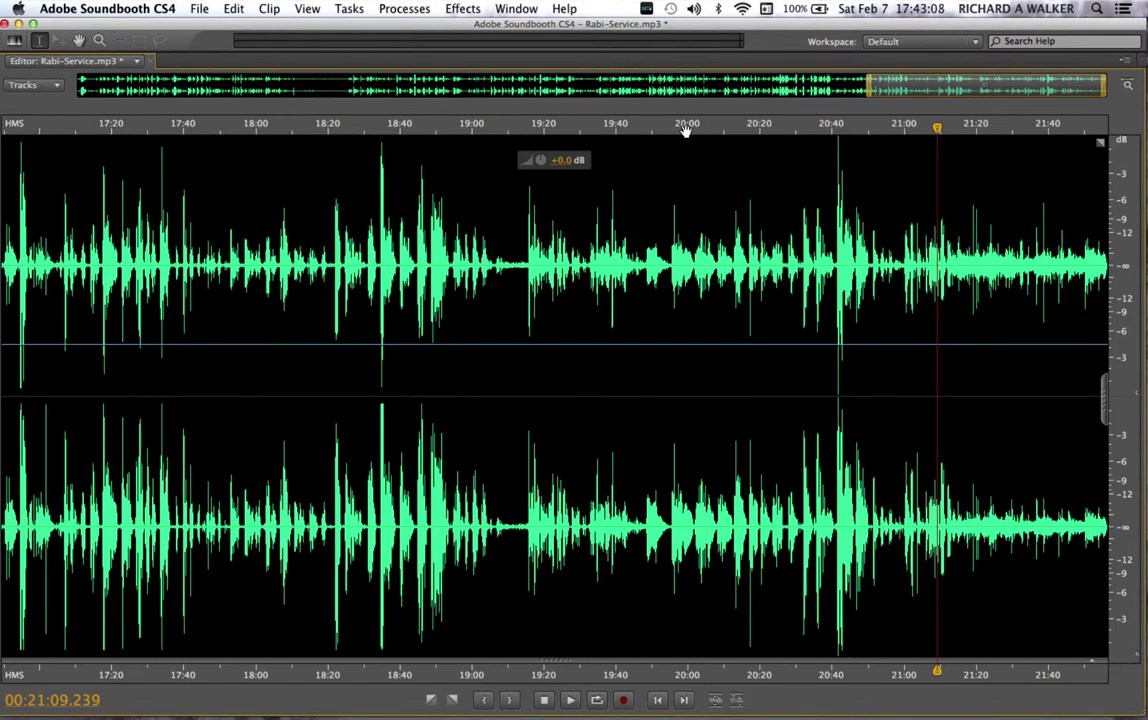
Step: Select all of Rabi-Service.mp3 and apply Processes > Normalize
{"action": "key", "text": "super+a"}
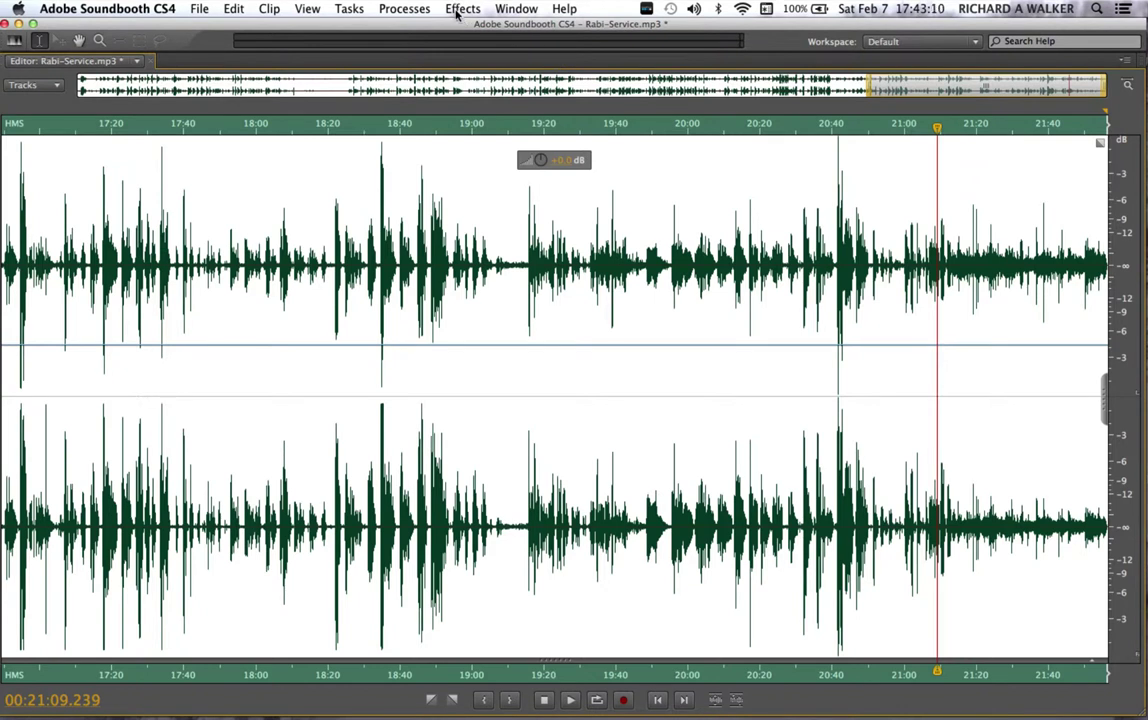
{"action": "left_click", "coordinate": [420, 12]}
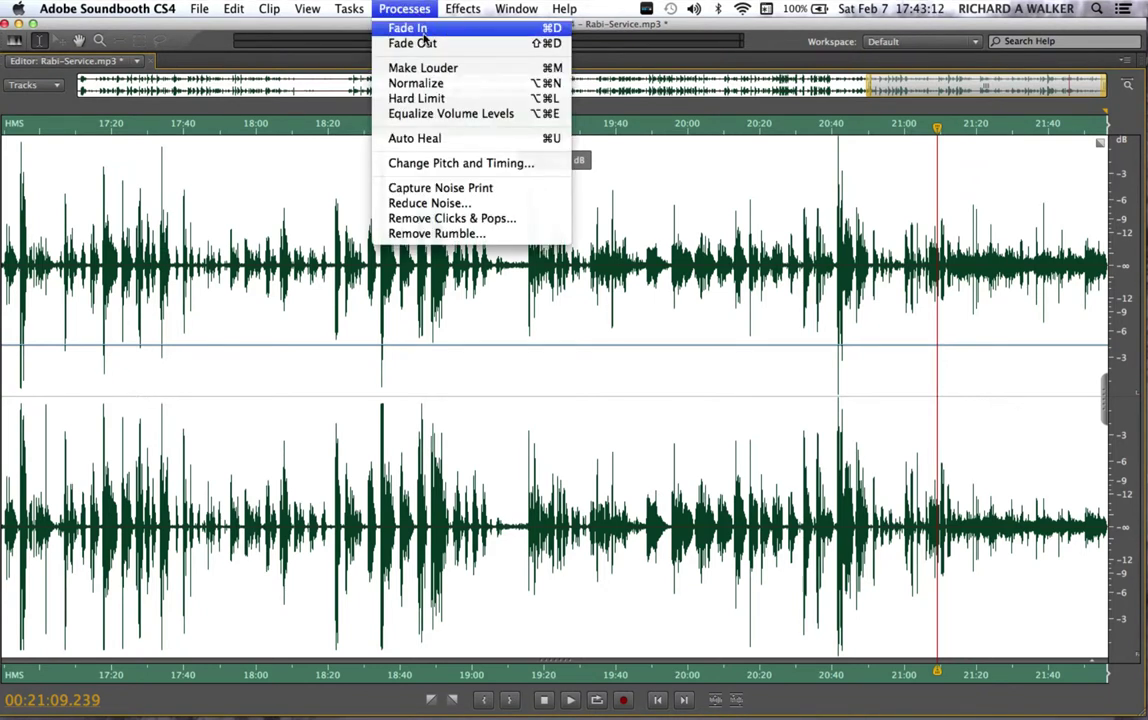
{"action": "left_click", "coordinate": [434, 87]}
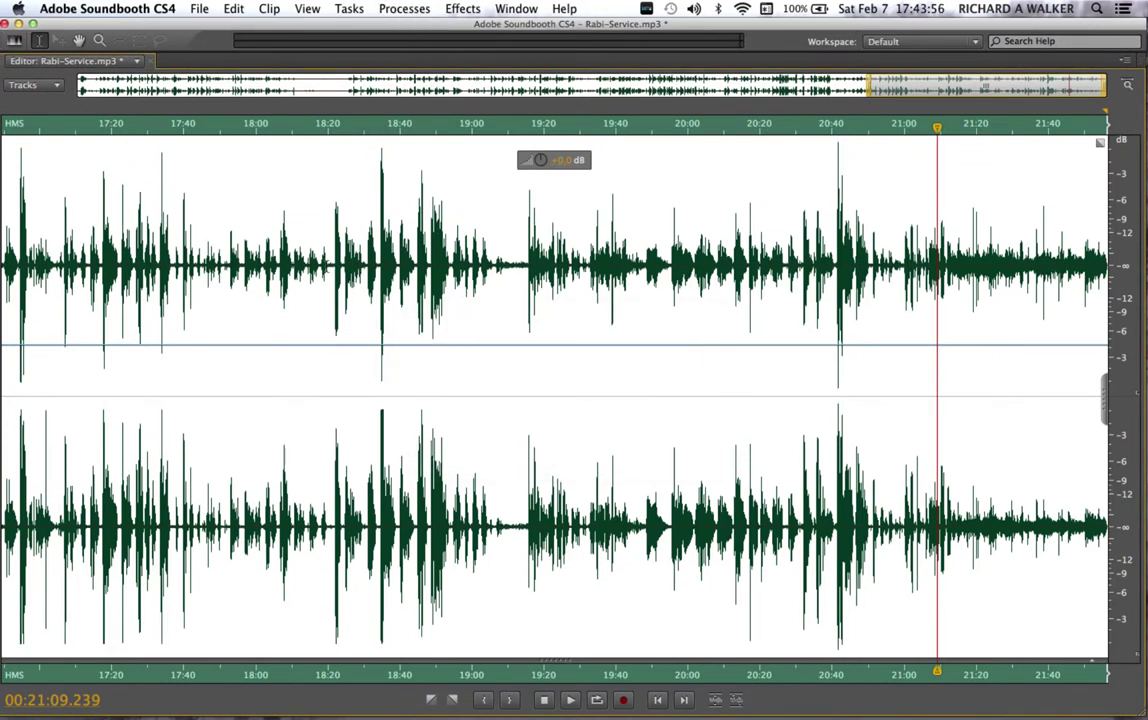
{"action": "left_click", "coordinate": [332, 236]}
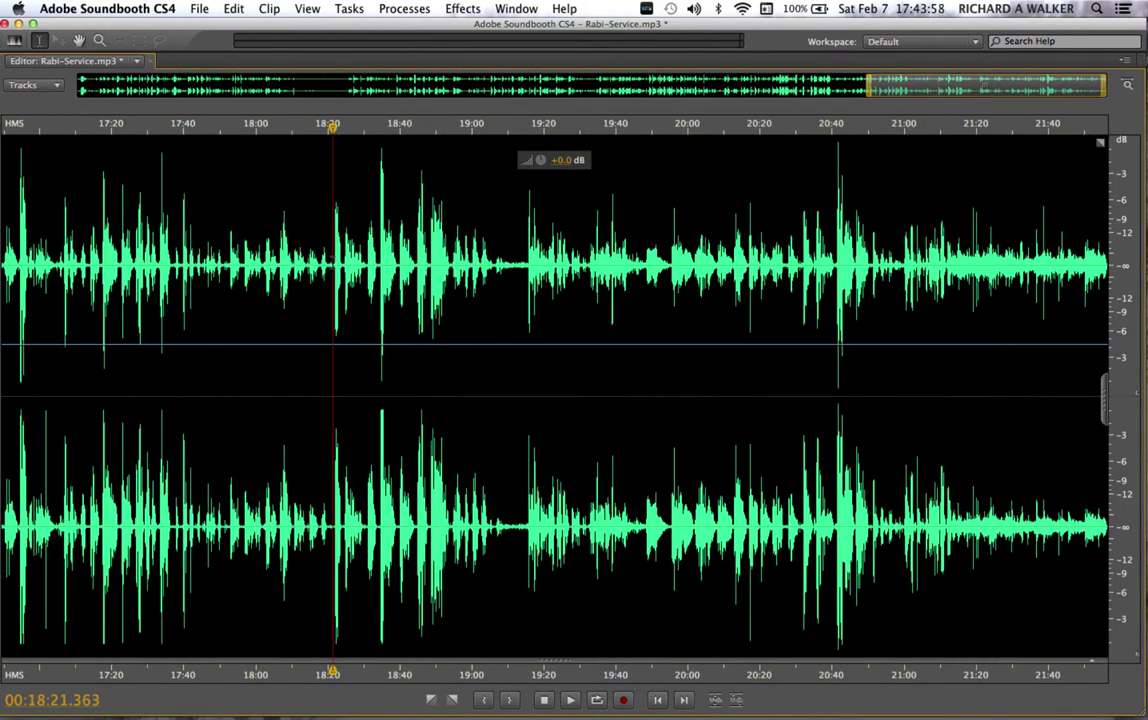
{"action": "key", "text": "space"}
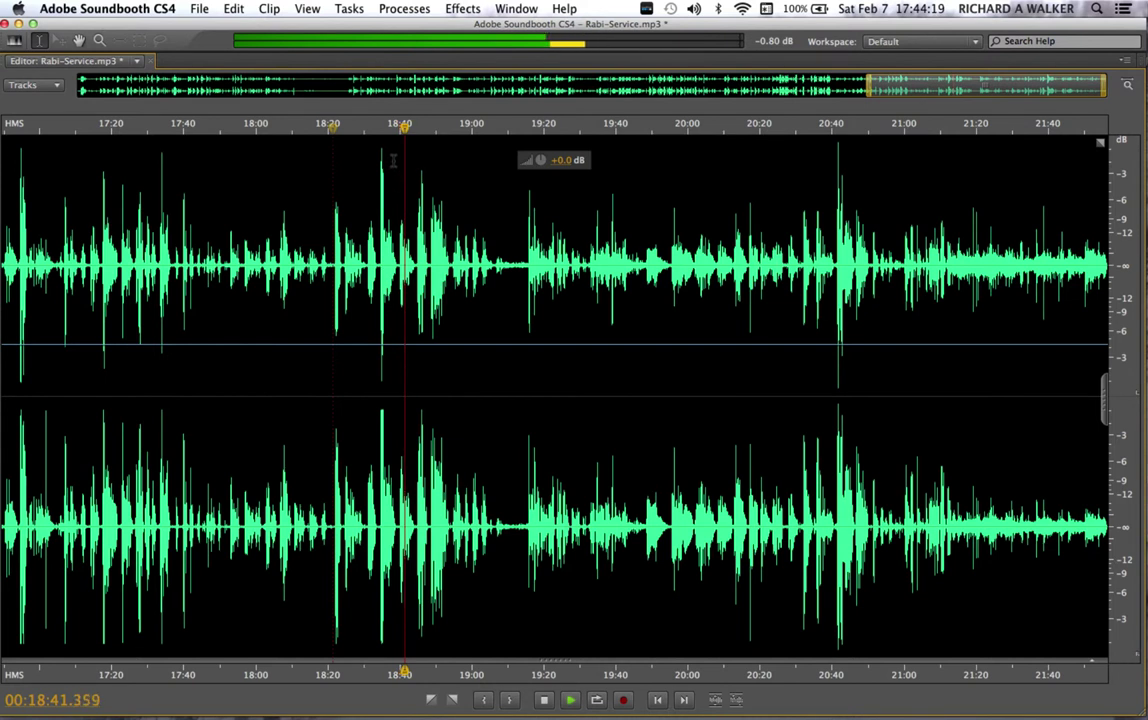
{"action": "key", "text": "space"}
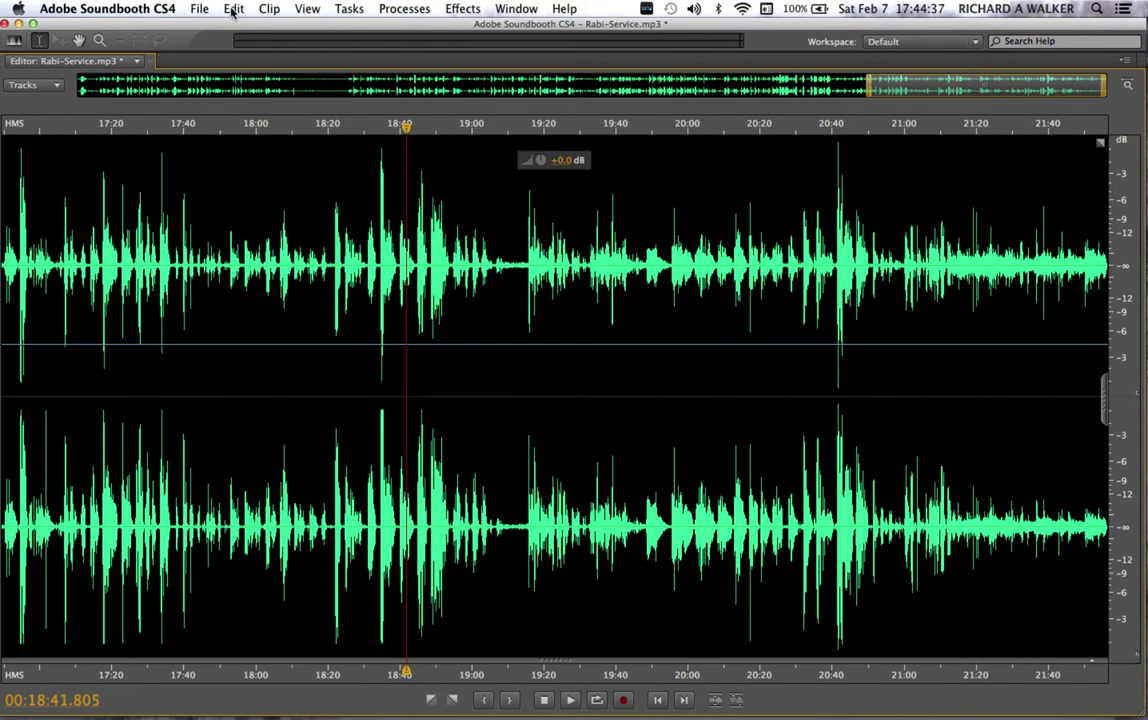
Step: Save as 'Rabi-Service w Closing.mp3' with 320 kbps stereo MP3 settings
{"action": "left_click", "coordinate": [199, 9]}
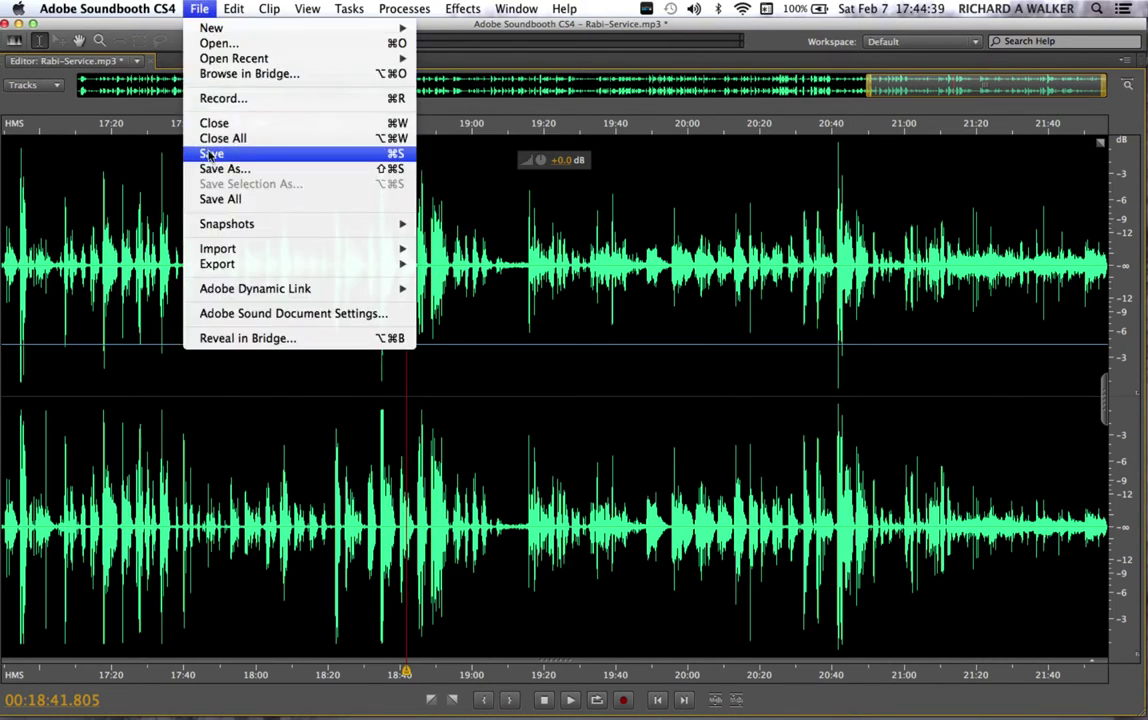
{"action": "left_click", "coordinate": [208, 170]}
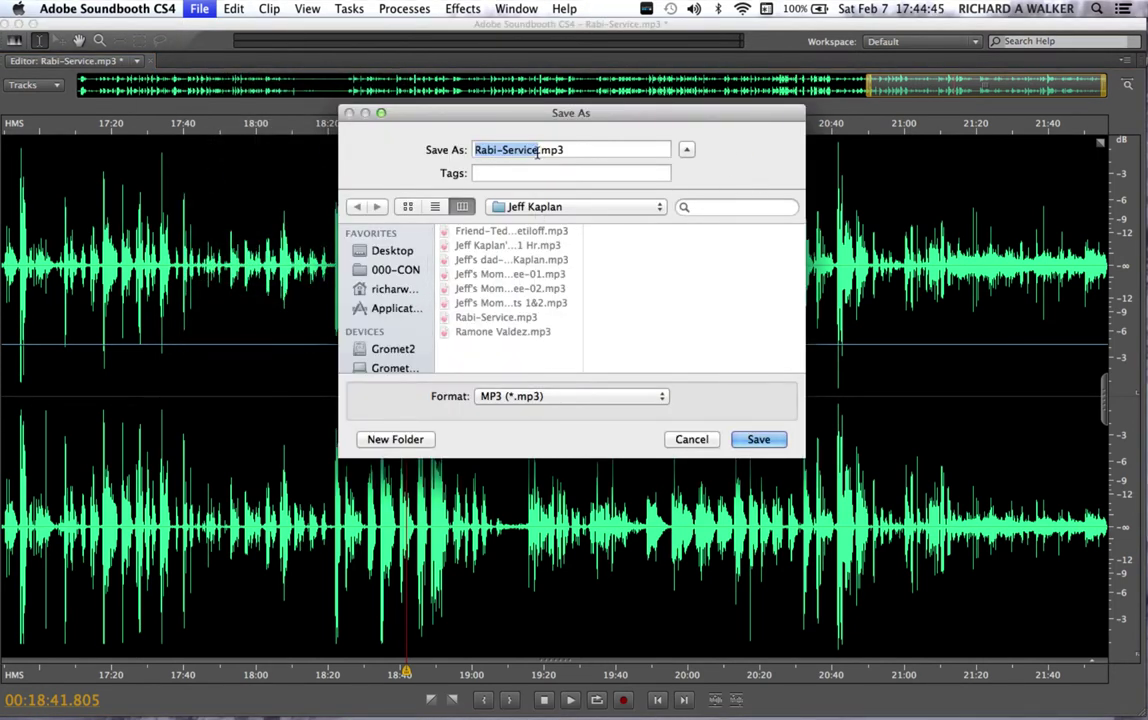
{"action": "left_click", "coordinate": [537, 150]}
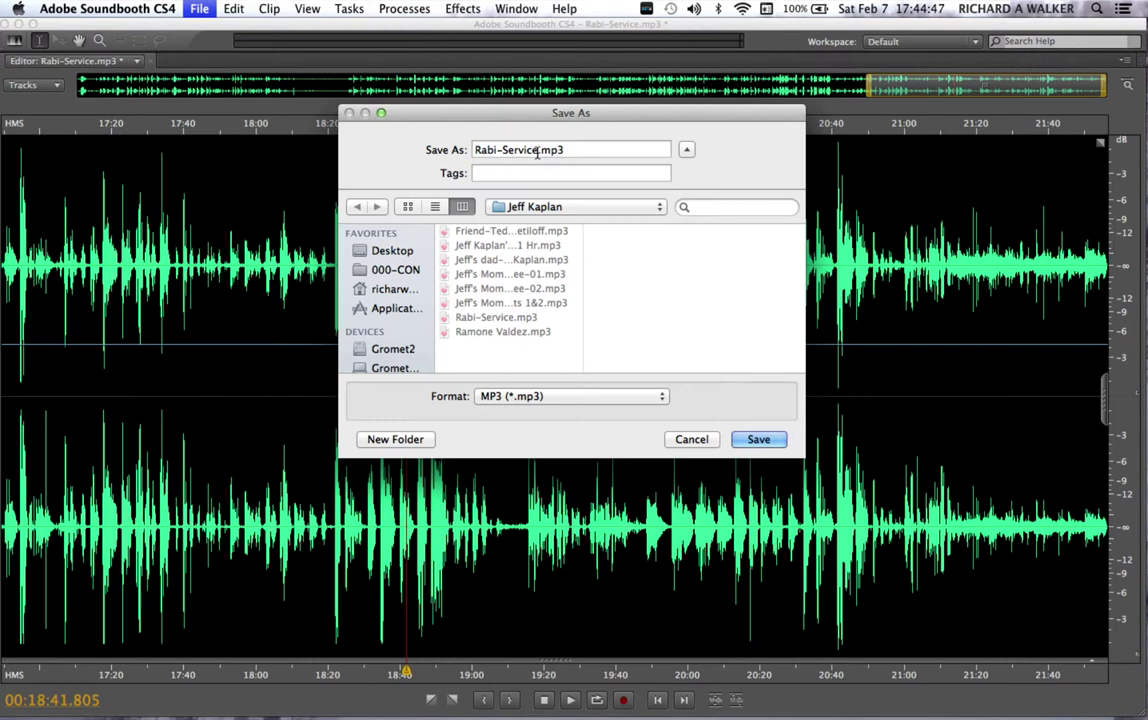
{"action": "type", "text": "w"}
{"action": "type", "text": " Closeing"}
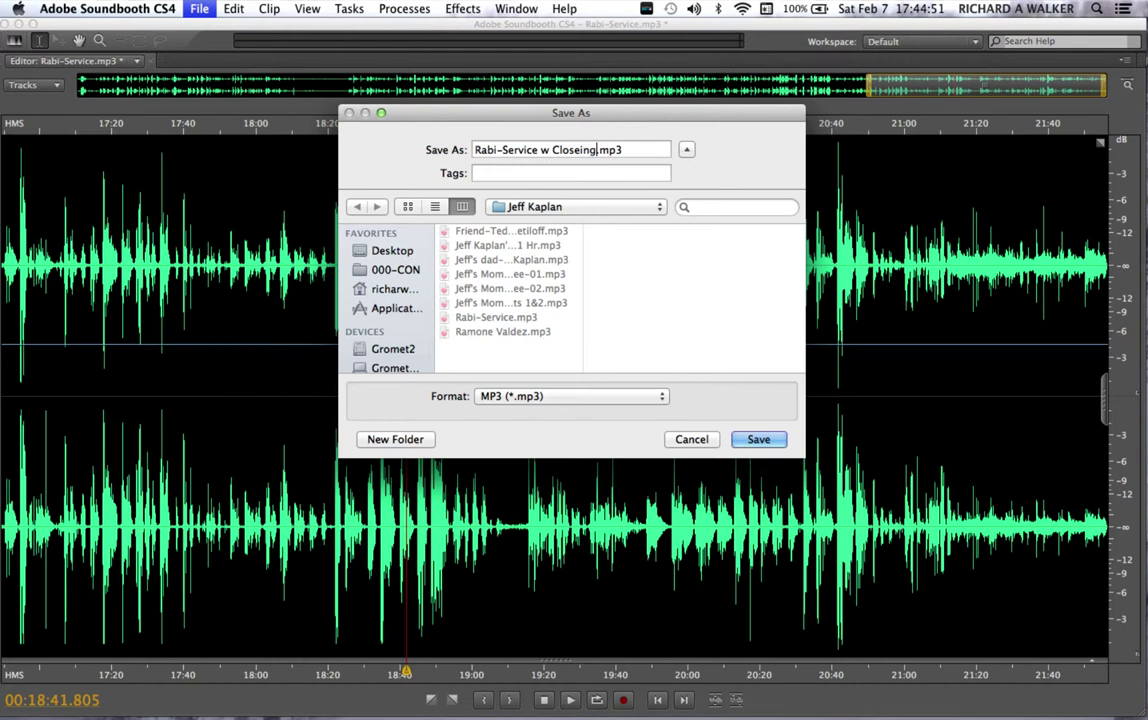
{"action": "key", "text": "BackSpace"}
{"action": "key", "text": "BackSpace"}
{"action": "key", "text": "BackSpace"}
{"action": "key", "text": "BackSpace"}
{"action": "type", "text": "ing"}
{"action": "left_click", "coordinate": [752, 440]}
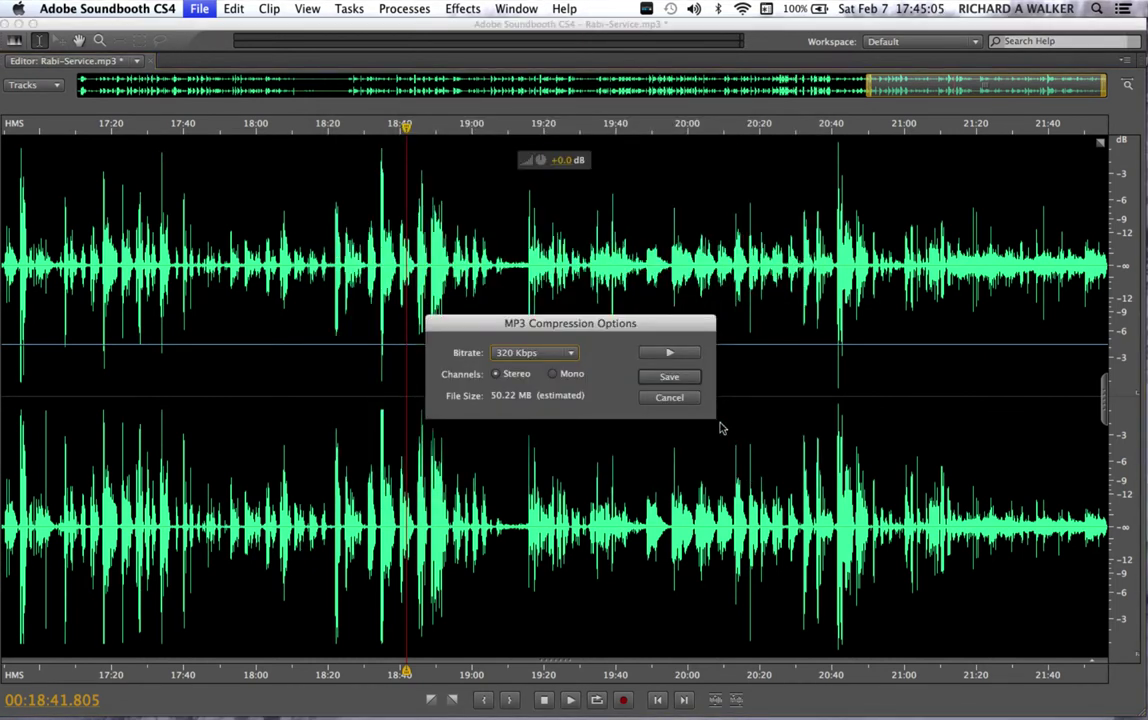
{"action": "left_click", "coordinate": [670, 377]}
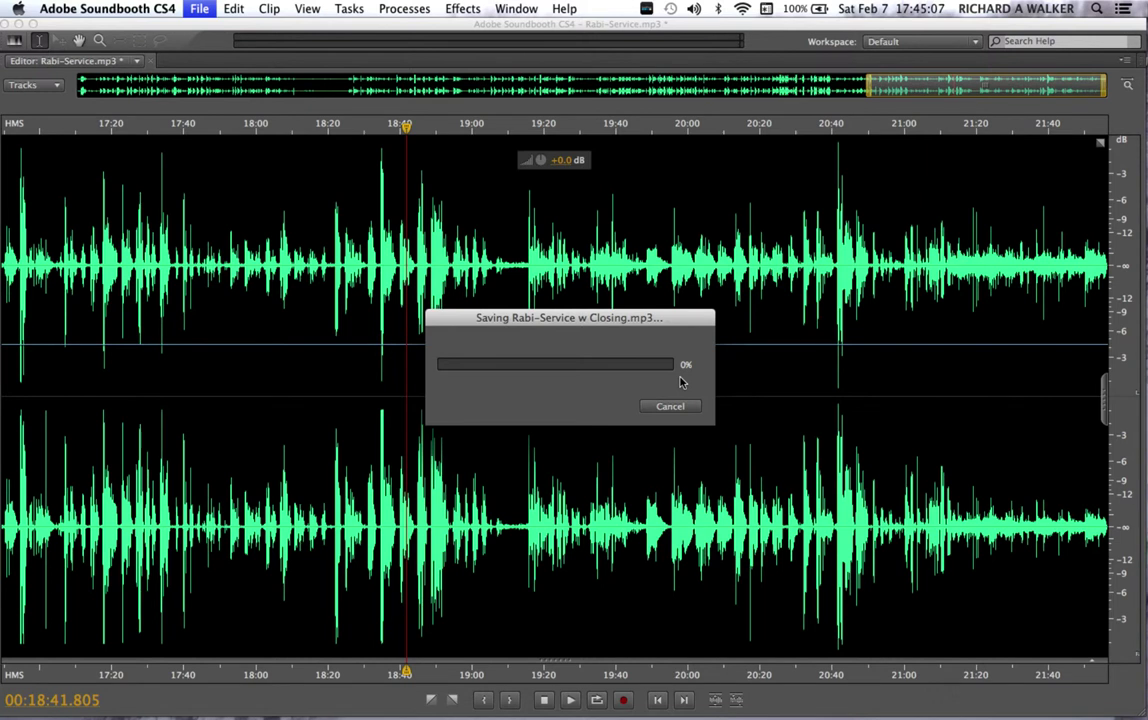